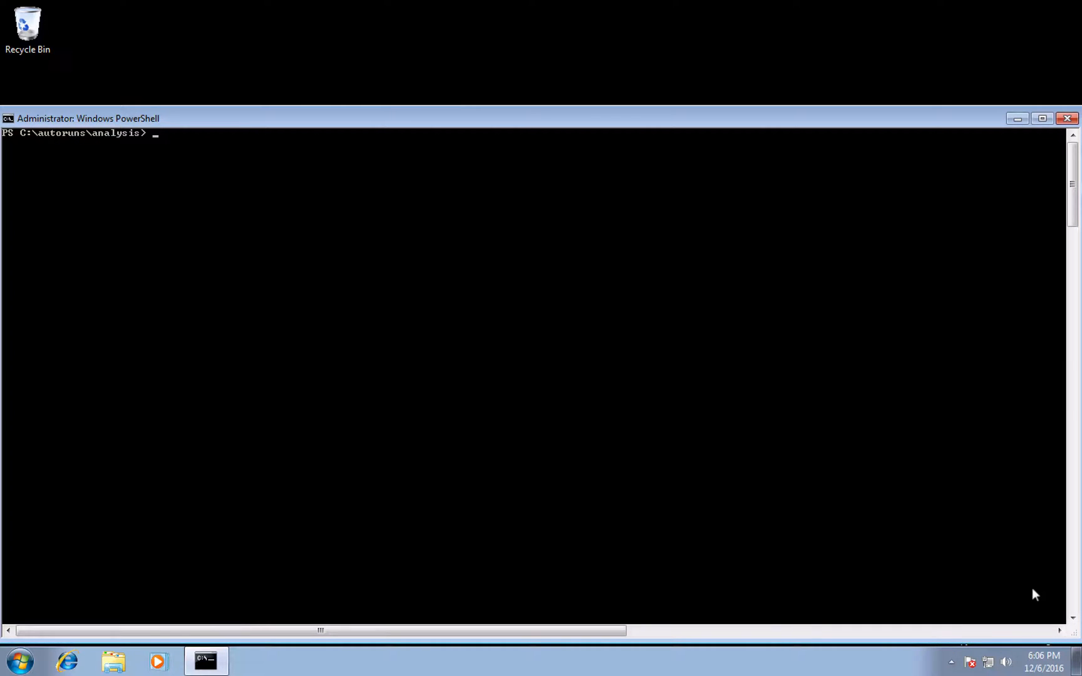
type(".\\autorunsc.exe -")
type("a * -h")
Run autorunsc -a * -h, then rerun it filtered to unique MD5 lines into baseline_autoruns_uniq.txt
key("Return")
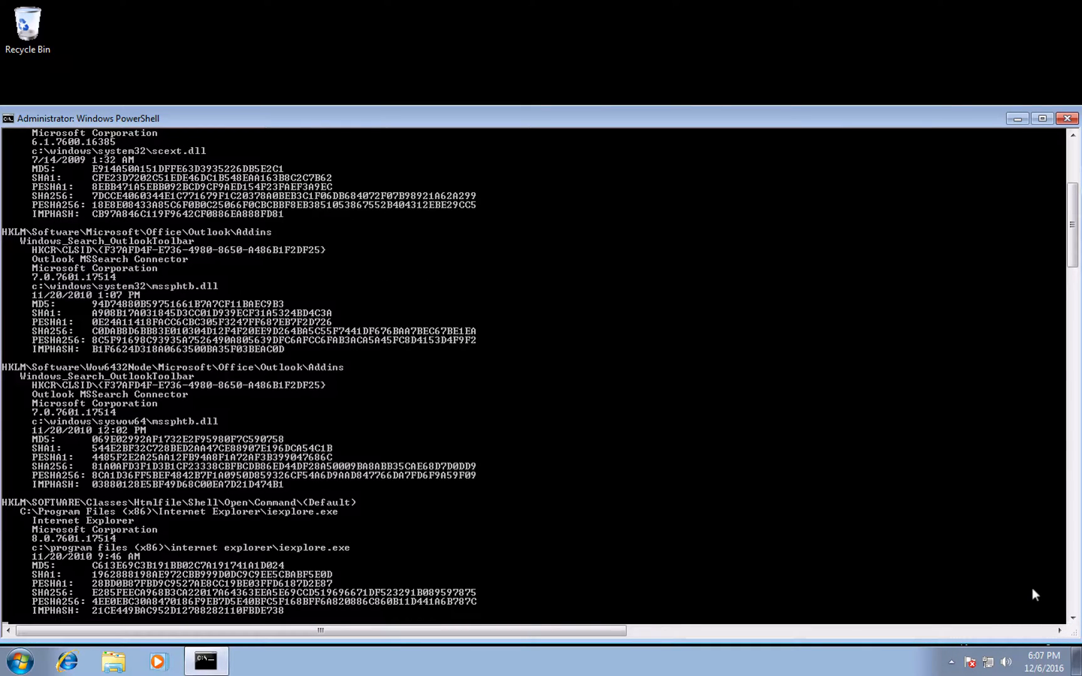
type("ls")
key("Return")
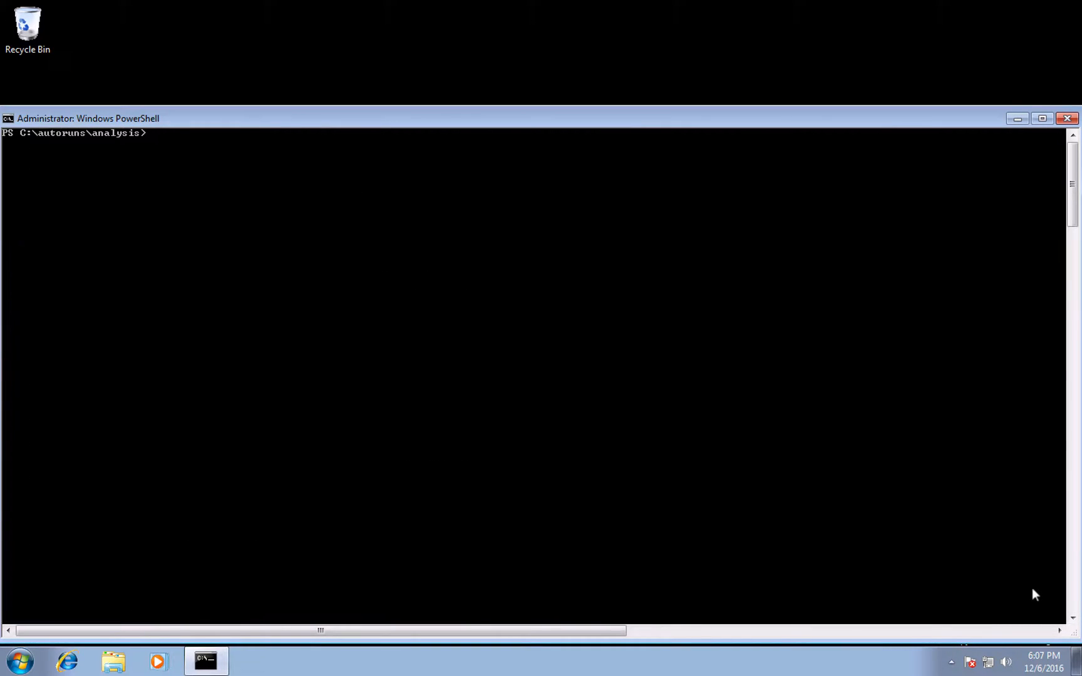
key("Up")
type("select-string MD5 | sort-object -unique > ba")
key("Tab")
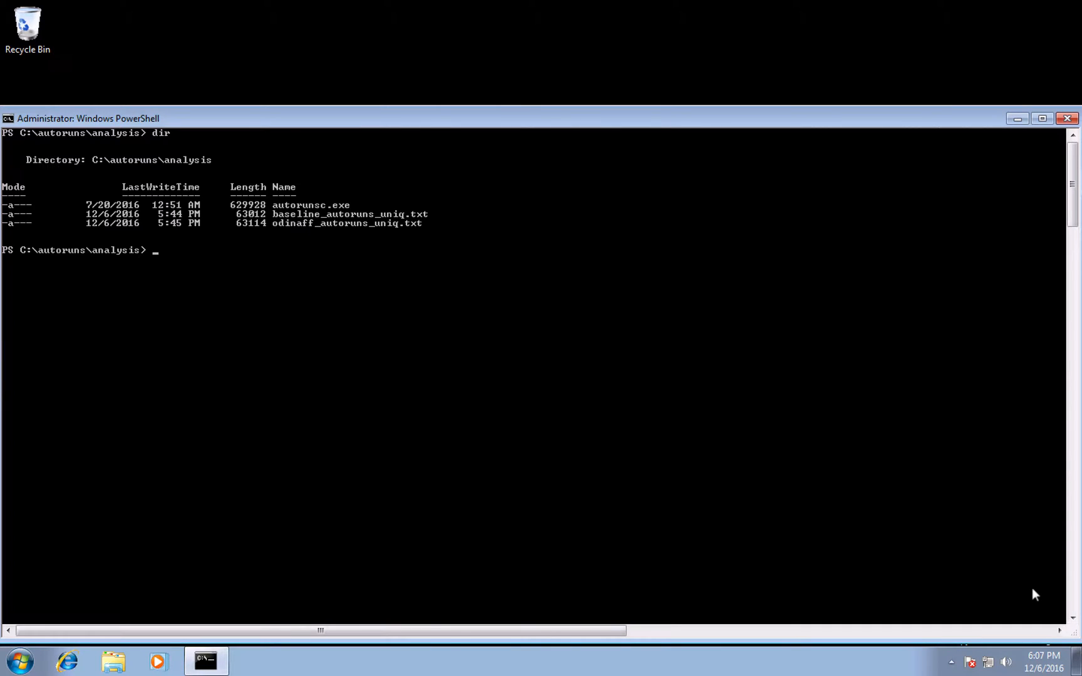
type("compare-")
type("bject -ReferenceObject $(get-content .\b")
Run compare-object on baseline_autoruns_uniq.txt versus odinaff_autoruns_uniq.txt contents
key("Tab")
type(") -DifferenceObject $(get-content .\\o")
key("Tab")
type(")")
key("Return")
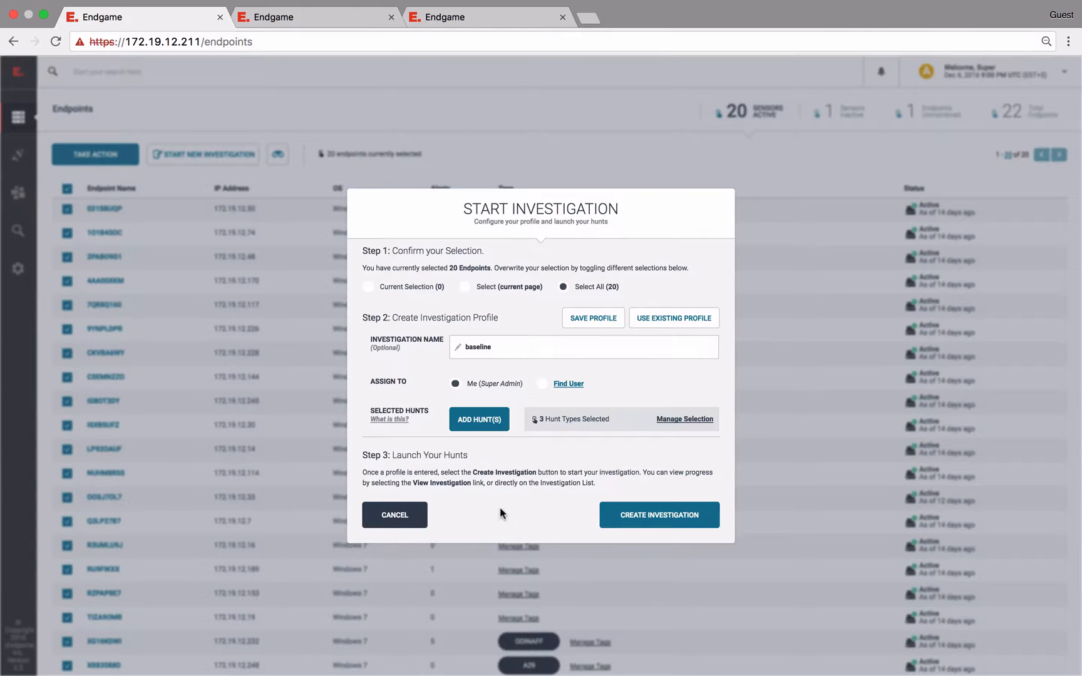
Expand and collapse the baseline investigation's three selected hunt types
left_click(674, 423)
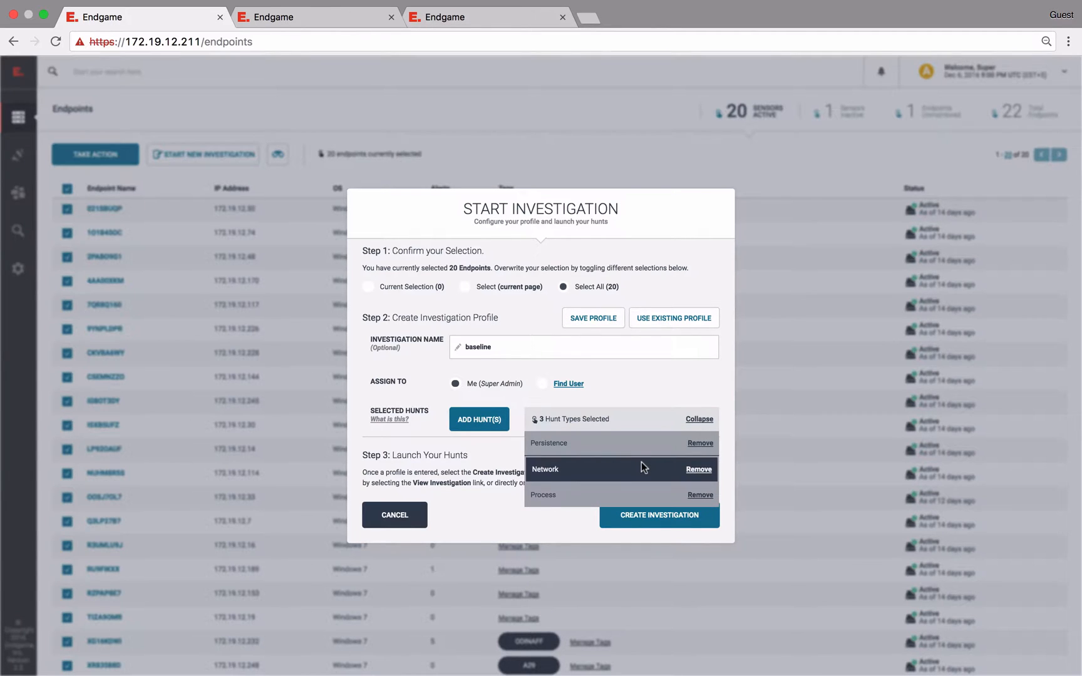
left_click(571, 520)
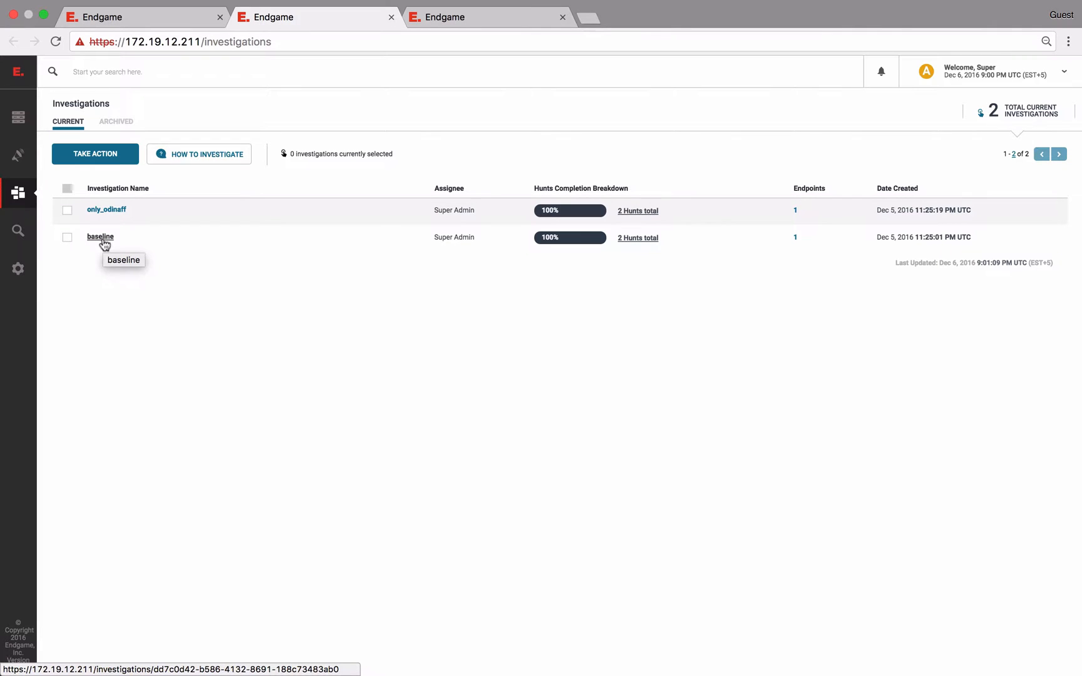
From the baseline investigation's quartz.dll entry, reach endpoint CKVBA6WY's raw response data link
left_click(104, 241)
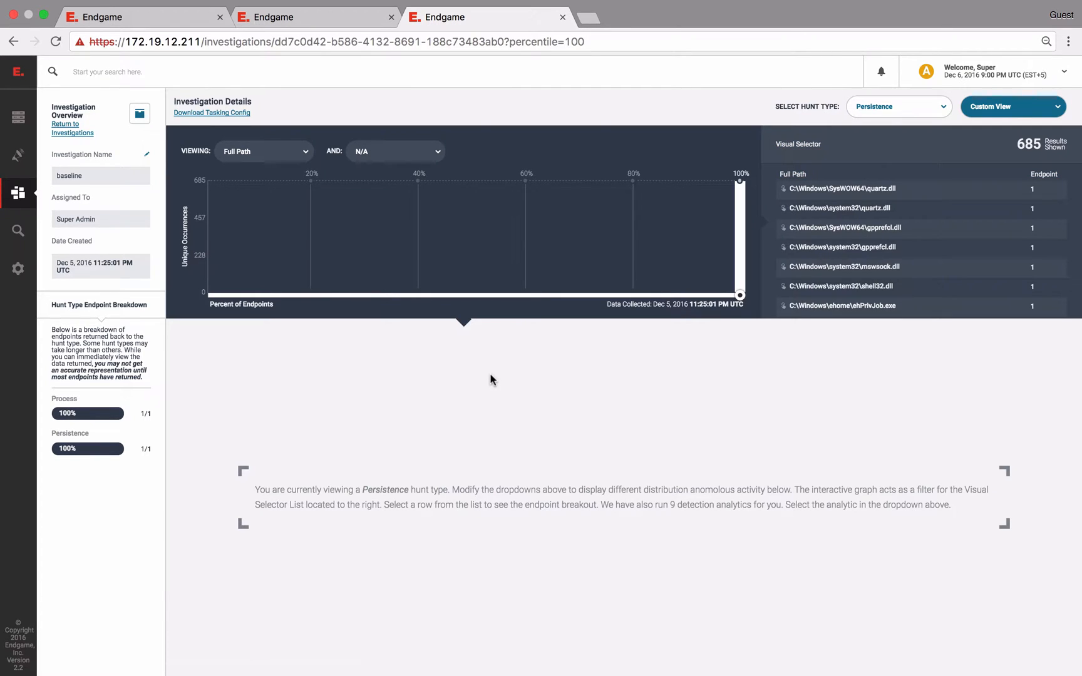
left_click(978, 186)
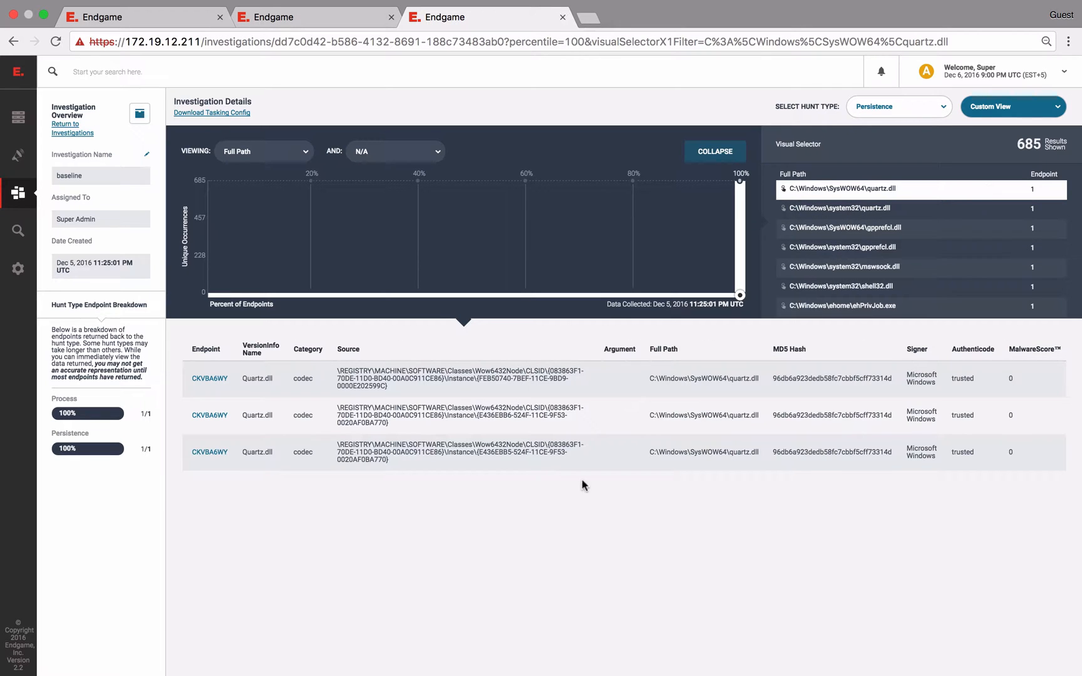
left_click(208, 378)
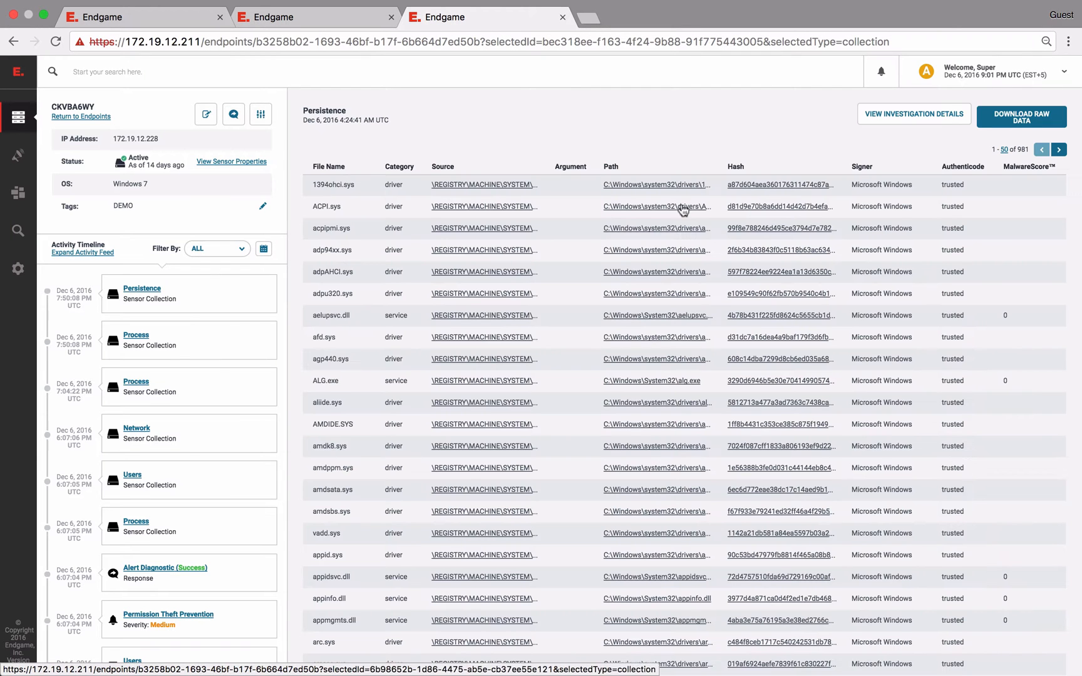
left_click(1014, 115)
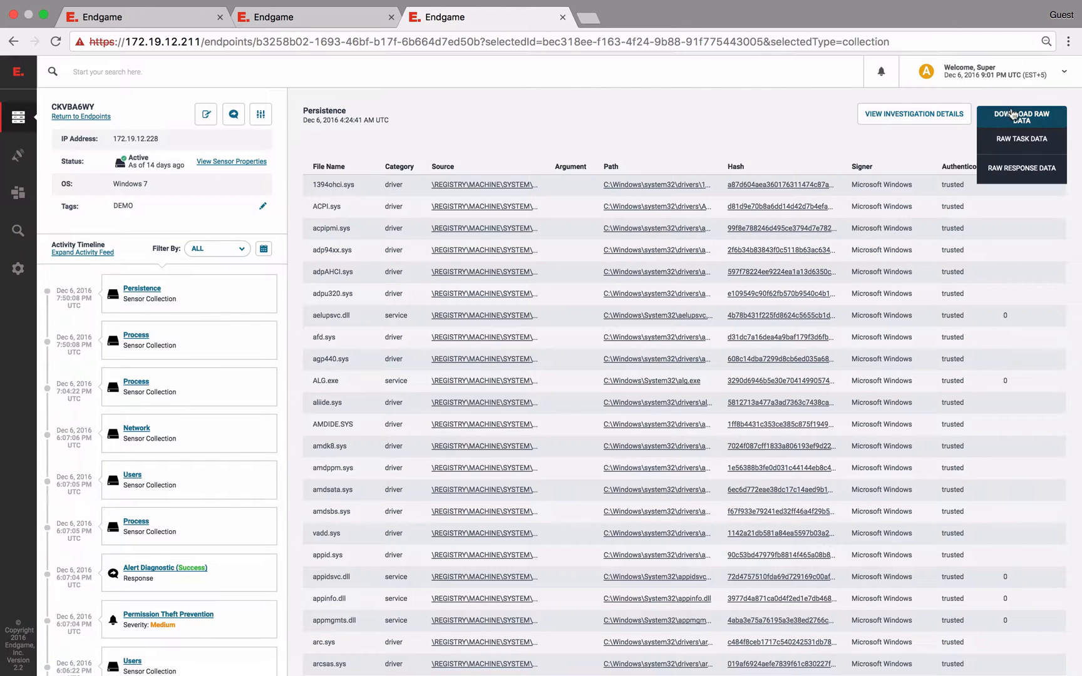
right_click(994, 167)
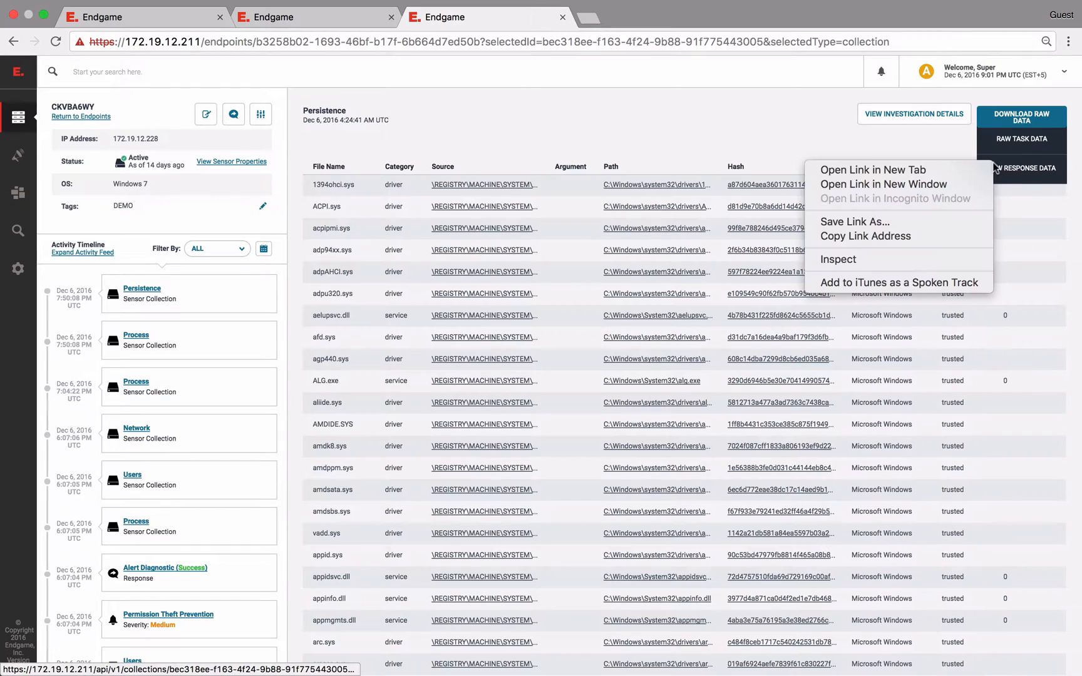
Copy the raw response data link address for the curl command
left_click(918, 237)
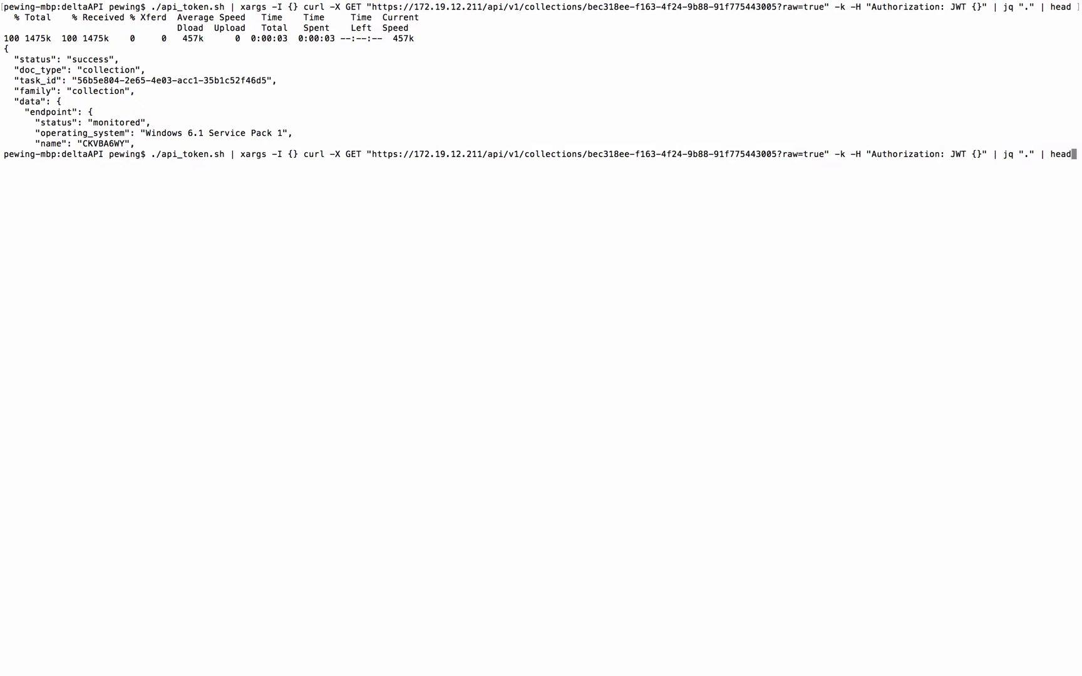
Rerun the API curl grepped in turn for md5, file_path and category lines
key("BackSpace")
key("BackSpace")
key("BackSpace")
type("grep \\\"md5\\\" | head")
key("Return")
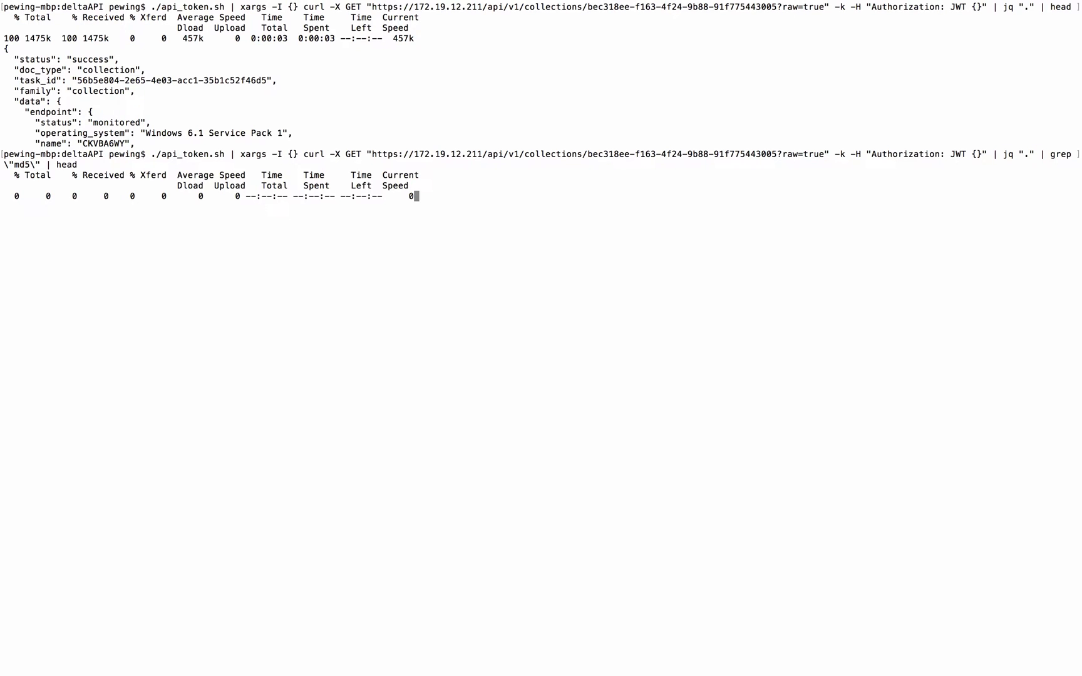
key("Up")
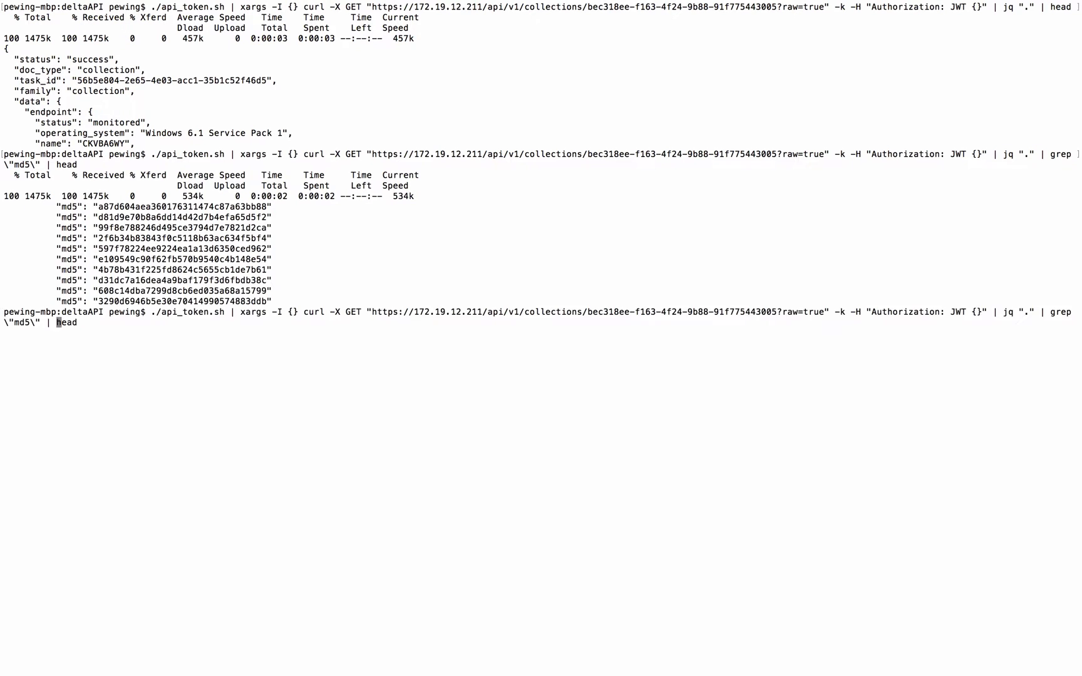
key("Left")
key("Left")
key("Left")
key("BackSpace")
key("BackSpace")
key("BackSpace")
type("file_path")
key("Return")
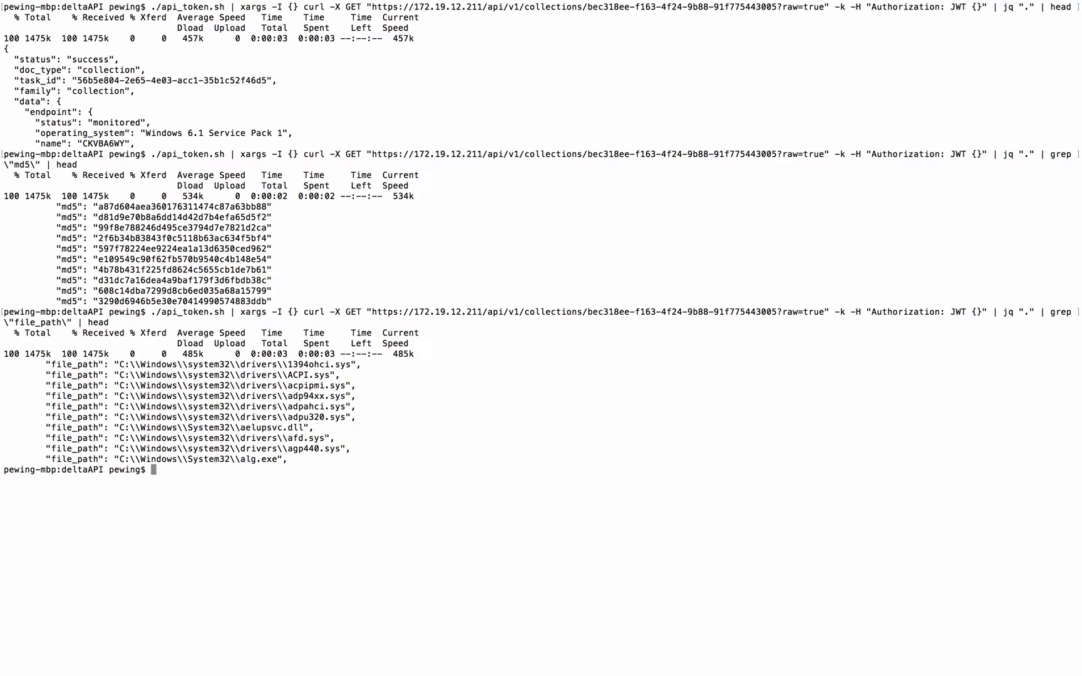
key("Up")
key("Left")
key("Left")
key("Left")
key("BackSpace")
key("BackSpace")
key("BackSpace")
type("category")
key("Return")
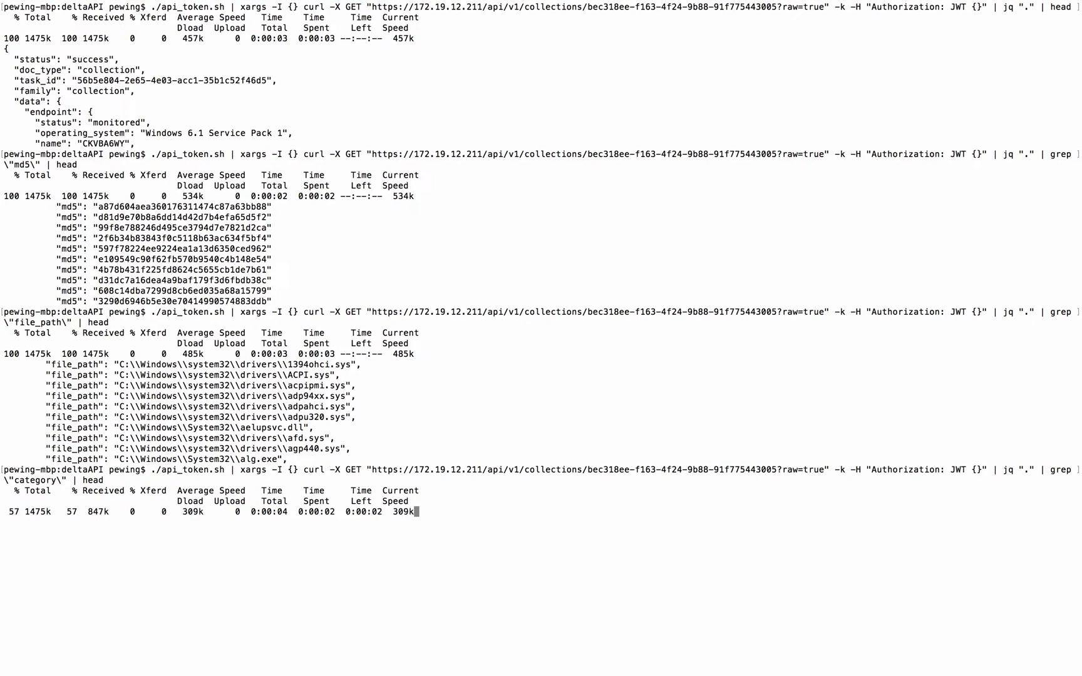
Edit the recalled query to grep md5 and pipe through sort | uniq > baseline.txt
key("Up")
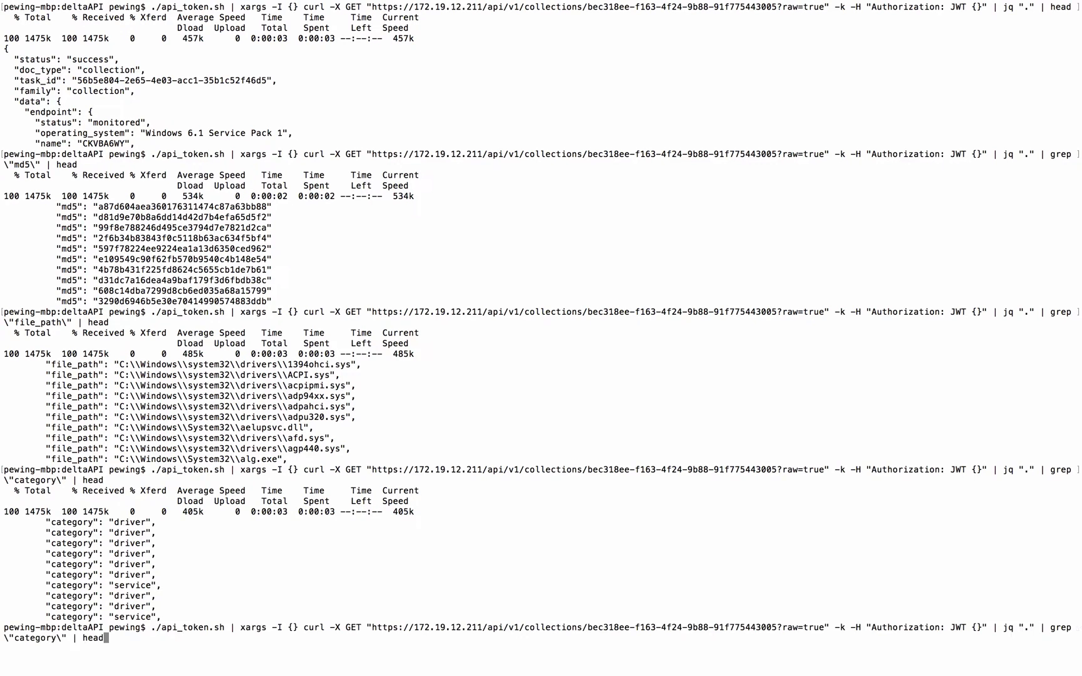
key("Left")
key("Left")
key("Left")
key("BackSpace")
key("BackSpace")
key("BackSpace")
type("md5")
key("Right")
key("Right")
key("Right")
key("BackSpace")
key("BackSpace")
key("BackSpace")
type("sort | uniq > baseline.txt")
Write baseline.txt, diff it against odinaff.txt and select the extra hash 342652dab8a5fb7073a99438abd5d28a
key("Return")
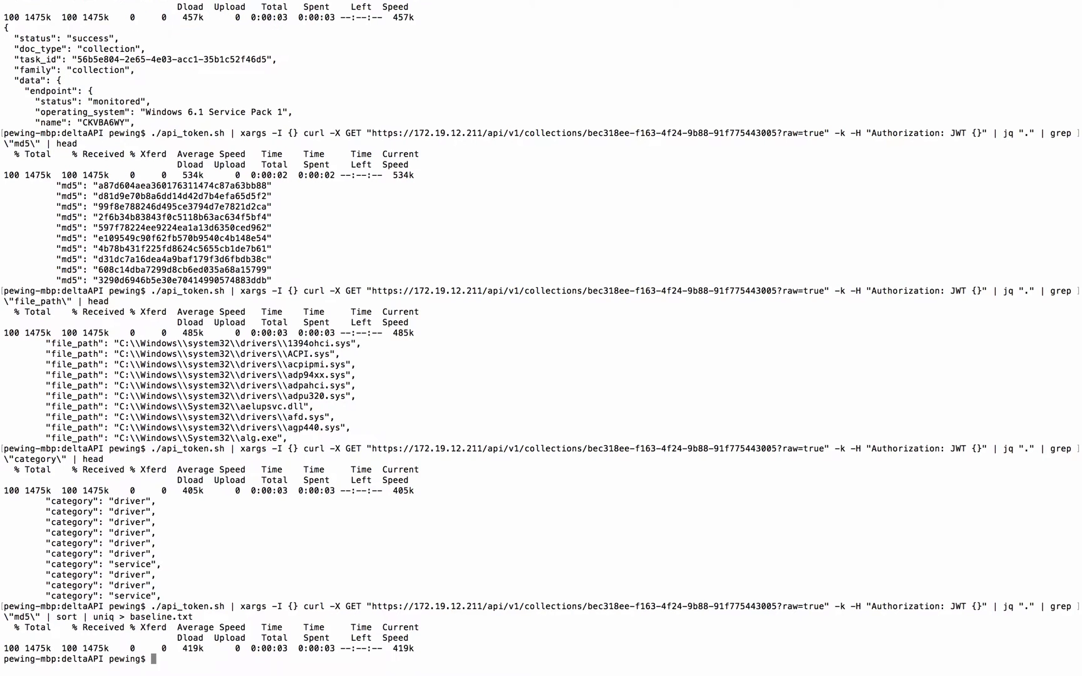
type("diff baseline.txt odinaff.txt")
key("Return")
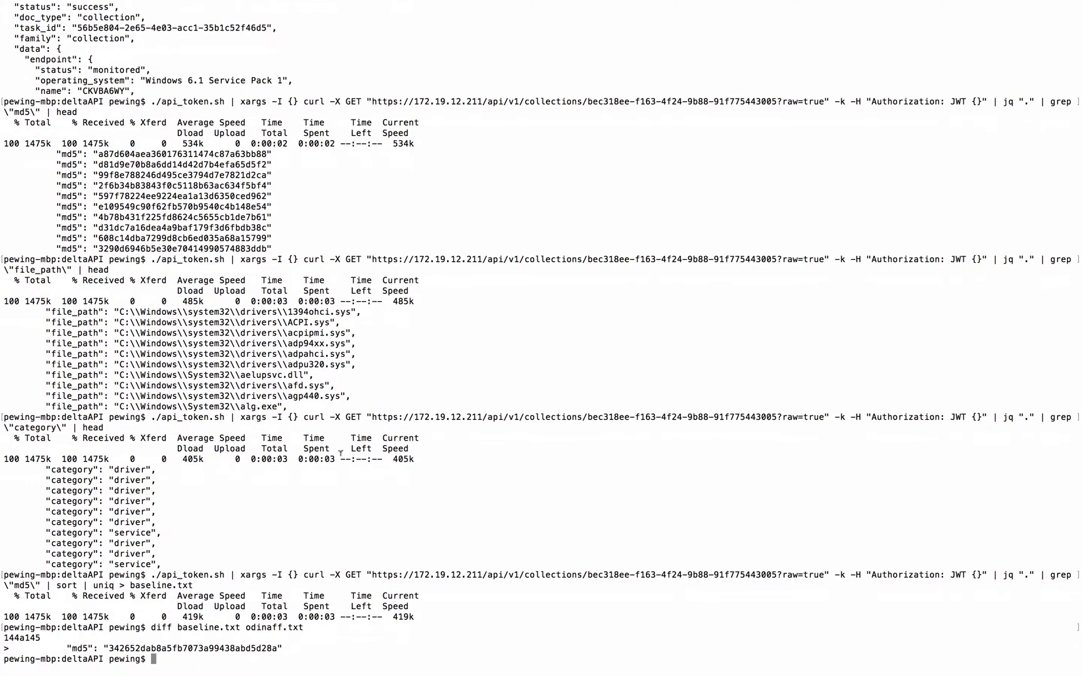
left_click_drag(284, 648, 63, 647)
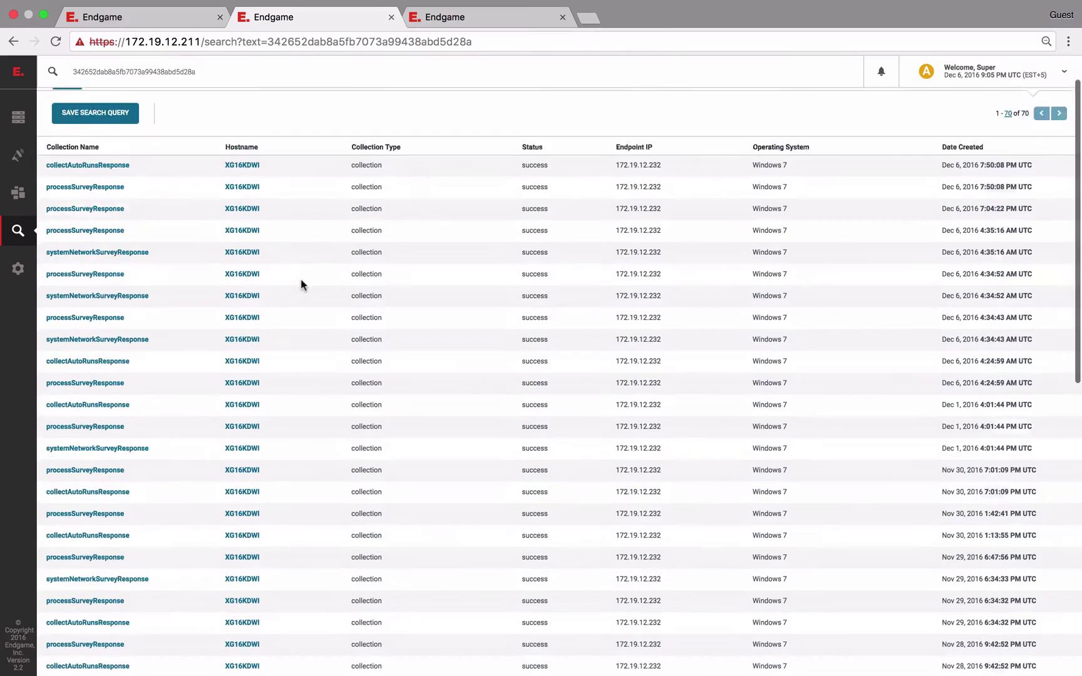
scroll(300, 279, "down", 3)
scroll(301, 279, "down", 3)
scroll(301, 283, "up", 2)
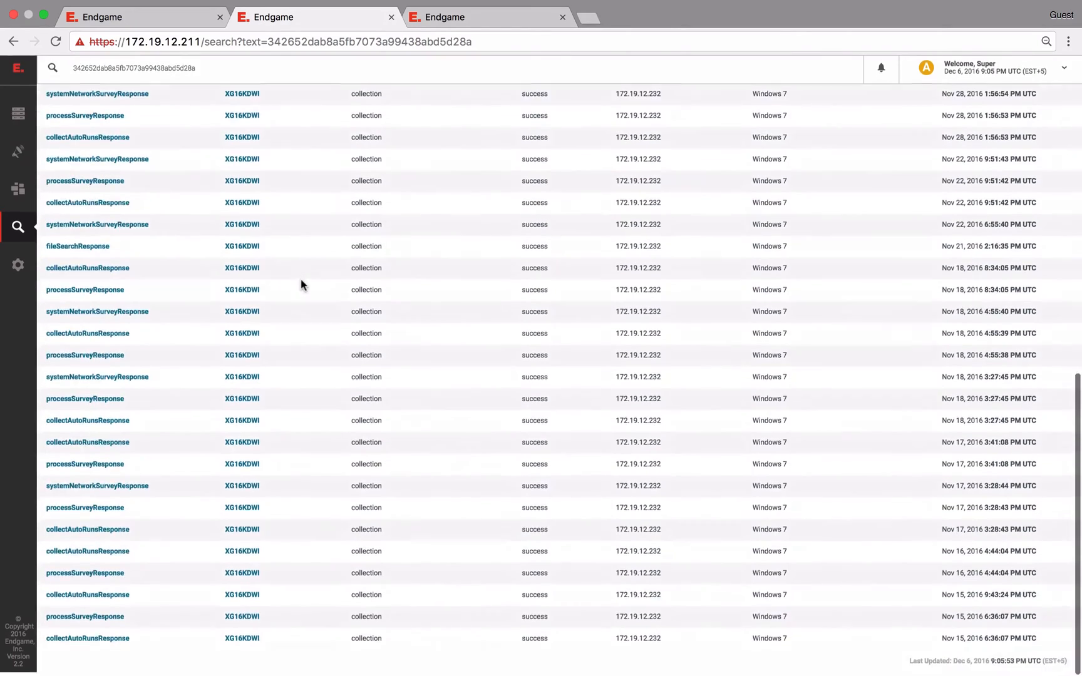
scroll(301, 283, "up", 4)
scroll(300, 279, "up", 5)
Highlight host XG16KDWI, then its alert's matching MD5 and MalwareScore 99.57
left_click_drag(266, 213, 218, 211)
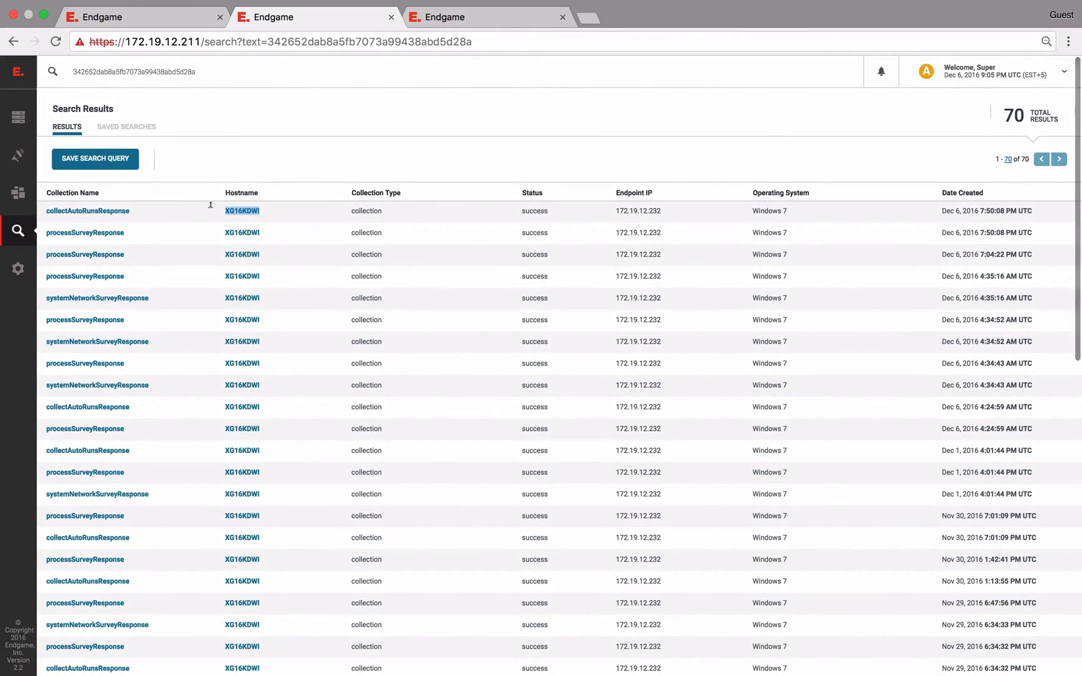
key("ctrl+Tab")
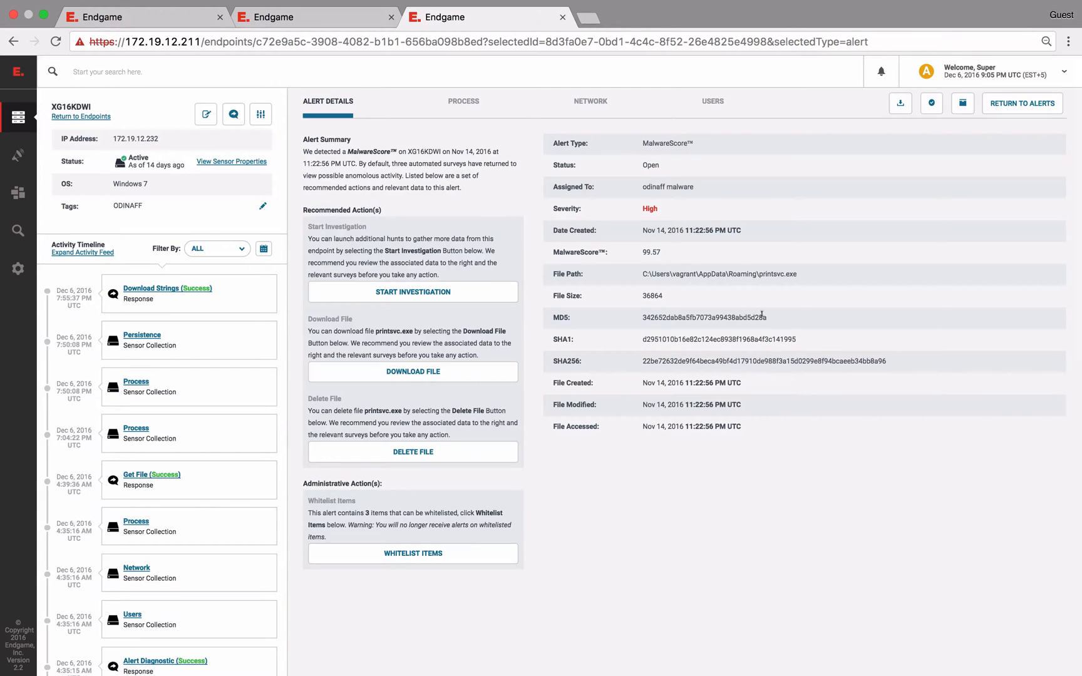
left_click_drag(766, 318, 642, 317)
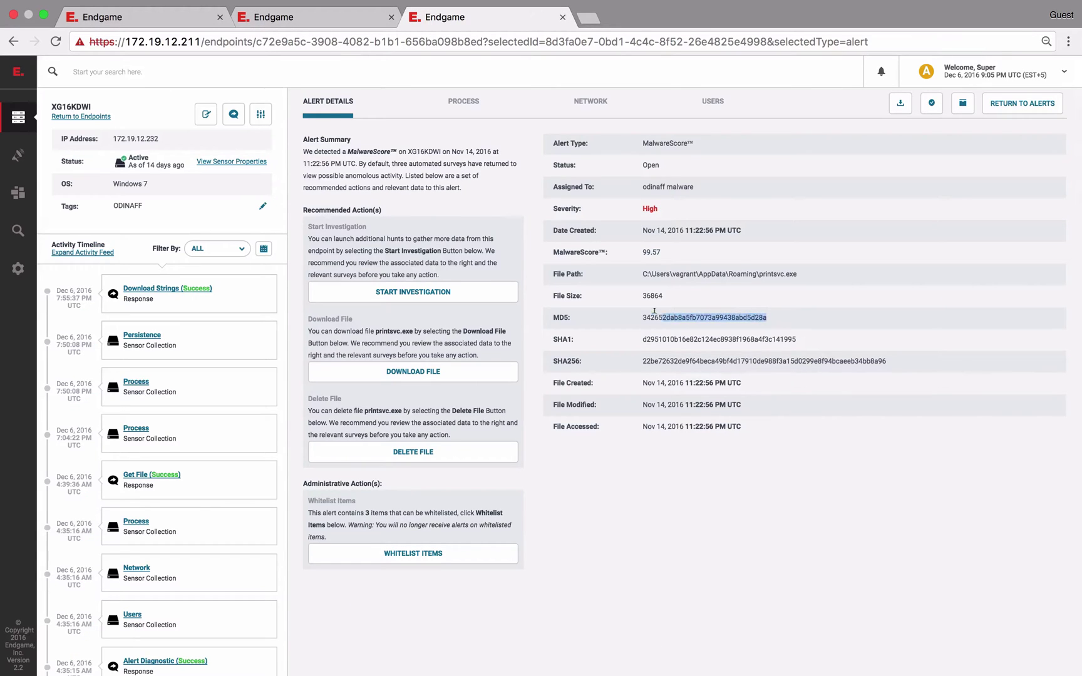
double_click(659, 251)
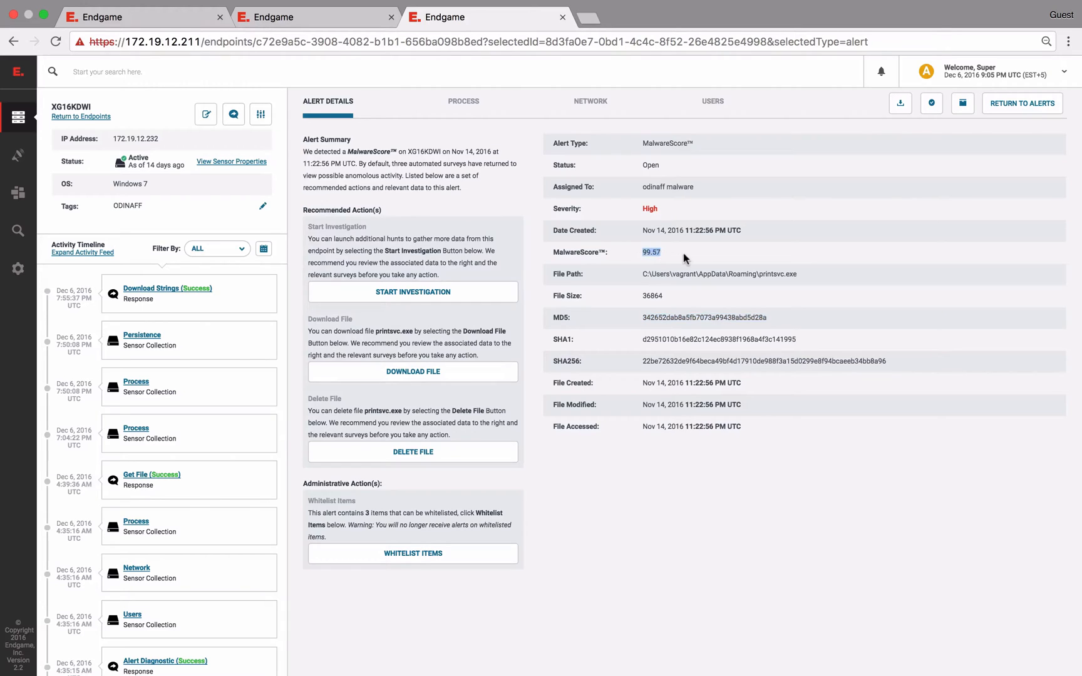